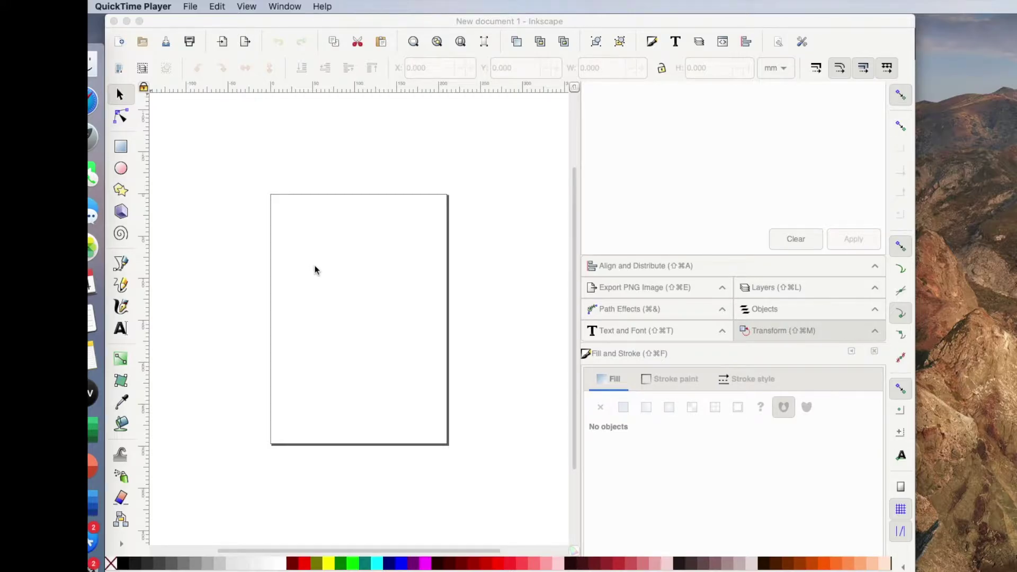
# Step: Draw a blue rectangle near the top of the page with the Rectangle tool and zoom in
pyautogui.click(120, 151)
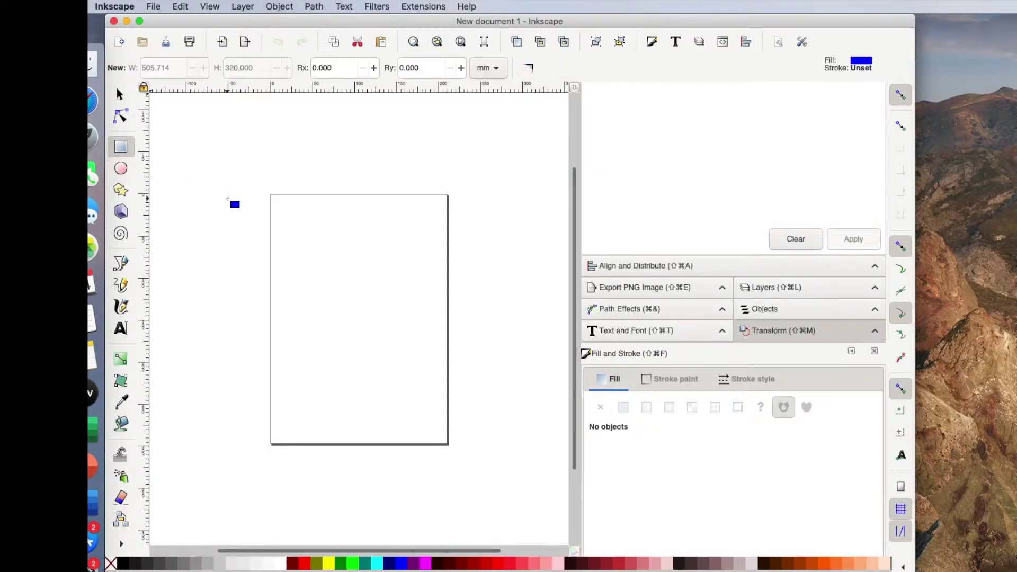
pyautogui.click(289, 239)
pyautogui.moveTo(289, 239); pyautogui.dragTo(398, 295)
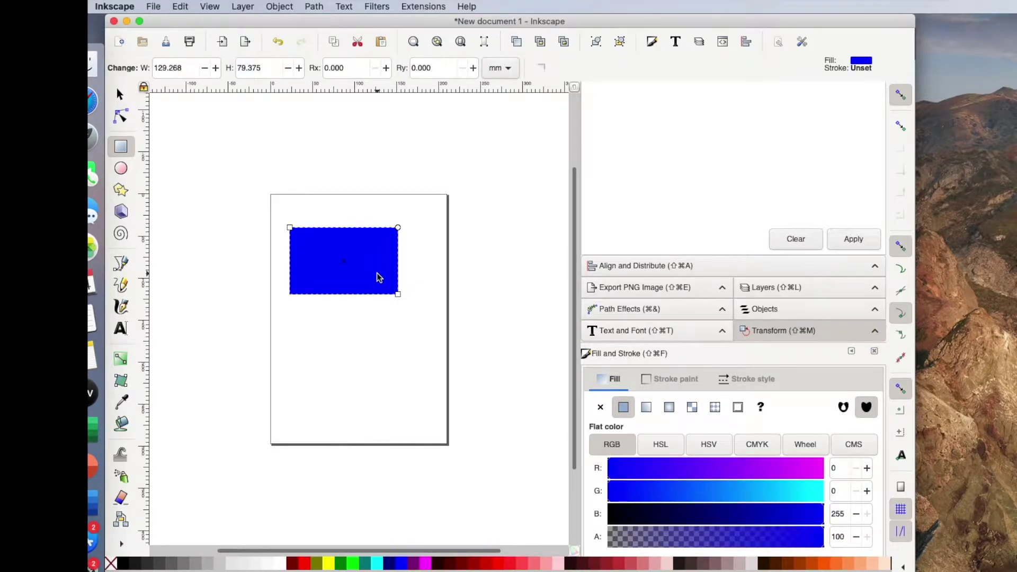
pyautogui.press('+')
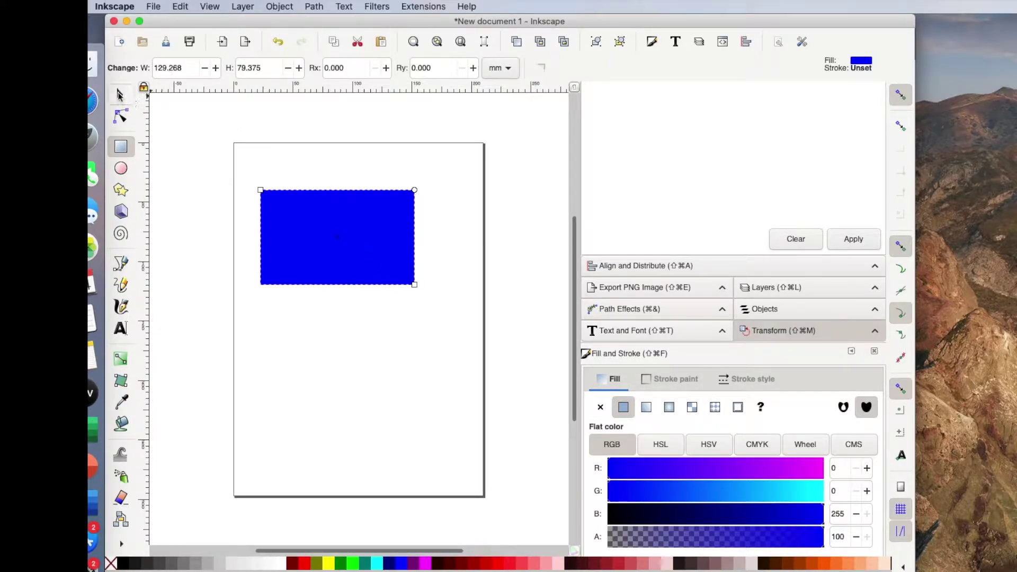
# Step: Switch the toolbar units to inches and resize the rectangle to W 6 × H 4 in
pyautogui.click(119, 94)
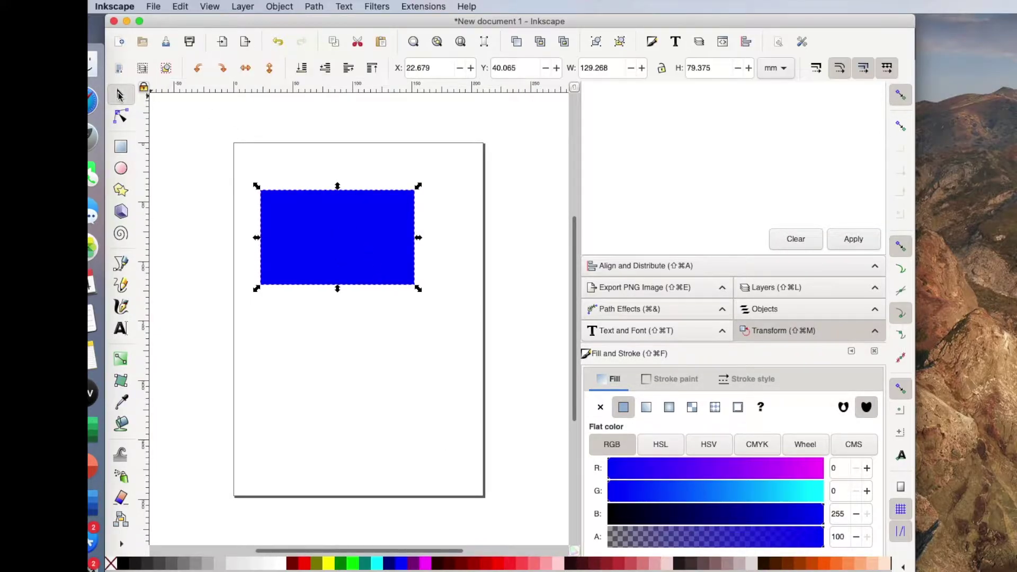
pyautogui.click(778, 68)
pyautogui.click(771, 57)
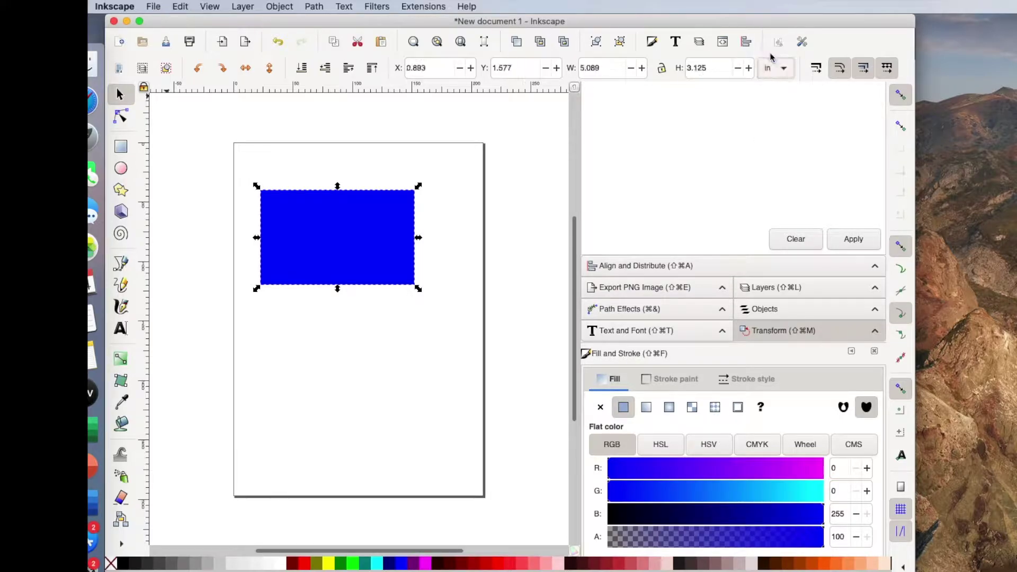
pyautogui.doubleClick(720, 69)
pyautogui.write('4')
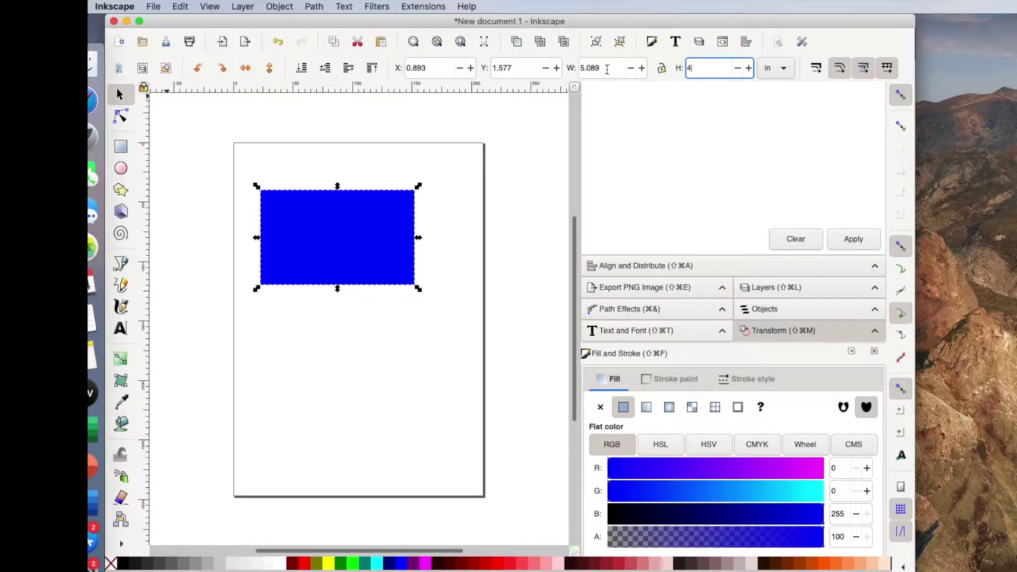
pyautogui.hotkey('shift', 'Tab')
pyautogui.write('6')
pyautogui.press('Return')
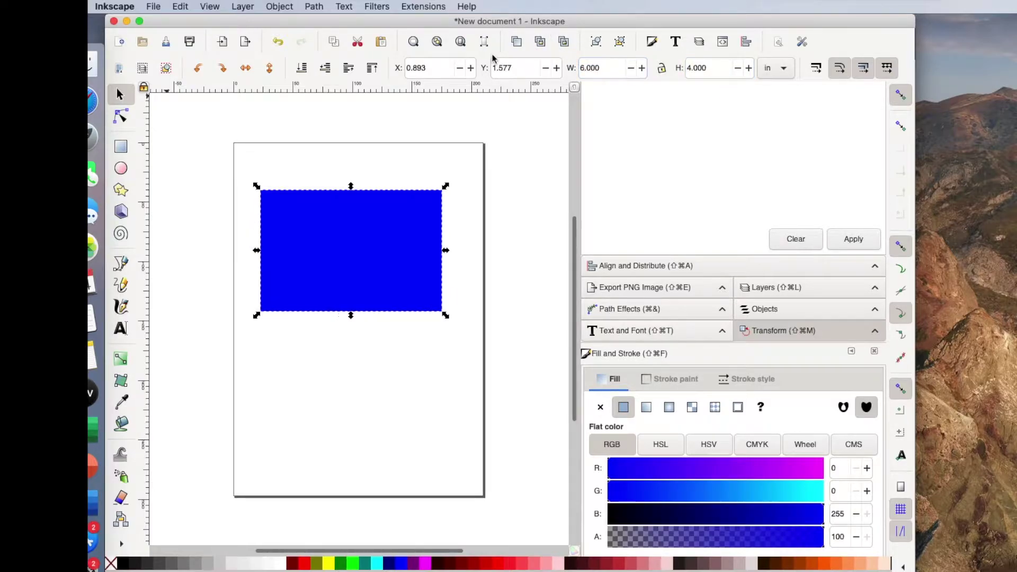
# Step: Use Save As to replace the default name 'drawing' with 'Rectangle', saving Rectangle.svg
pyautogui.click(153, 7)
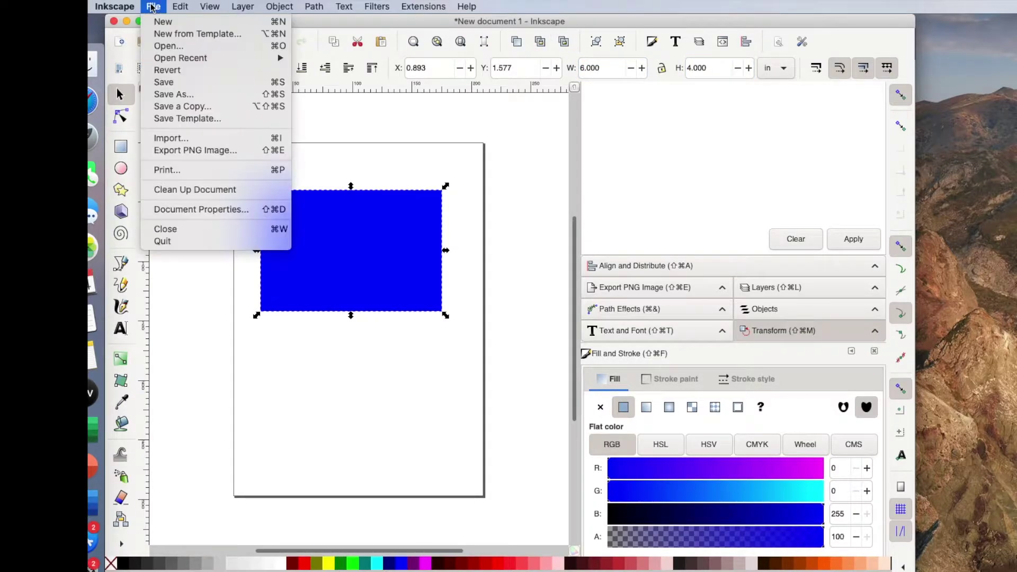
pyautogui.click(159, 97)
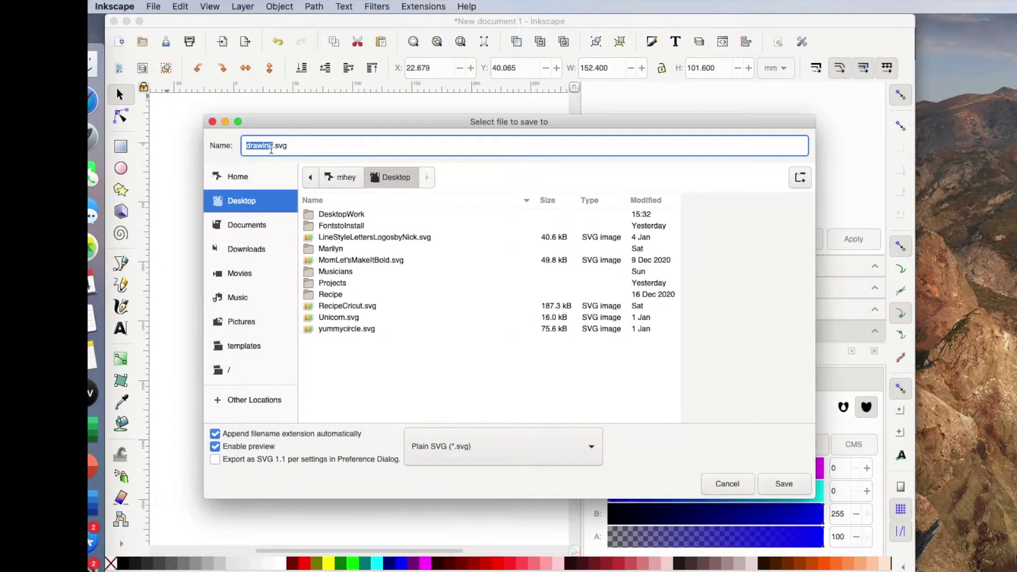
pyautogui.press('Right')
pyautogui.press('BackSpace')
pyautogui.press('BackSpace')
pyautogui.press('BackSpace')
pyautogui.press('BackSpace')
pyautogui.press('BackSpace')
pyautogui.press('BackSpace')
pyautogui.press('BackSpace')
pyautogui.write('Rectangle')
pyautogui.click(786, 484)
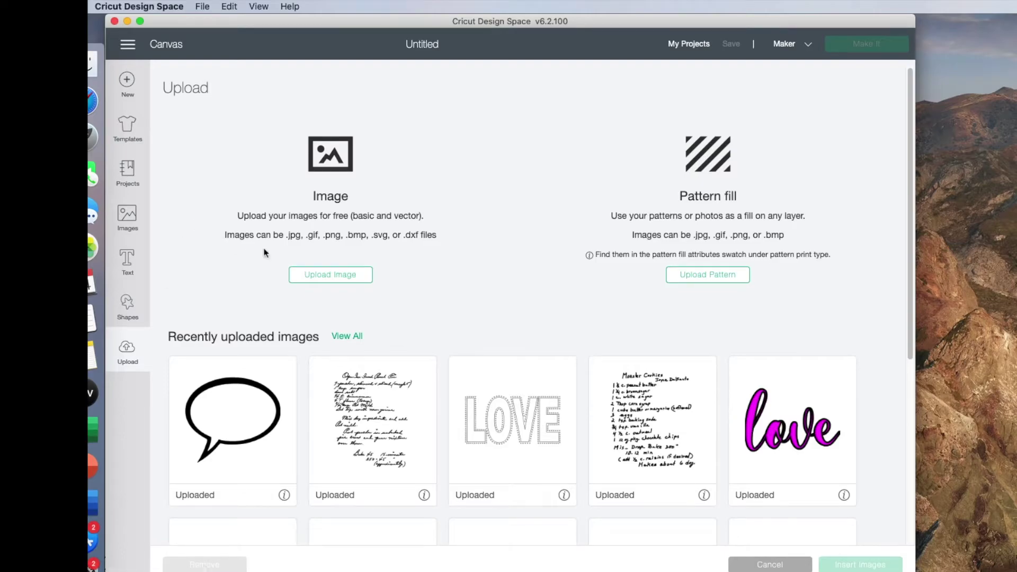
# Step: Upload Rectangle.svg from the Desktop into Cricut Design Space and save the image
pyautogui.click(317, 276)
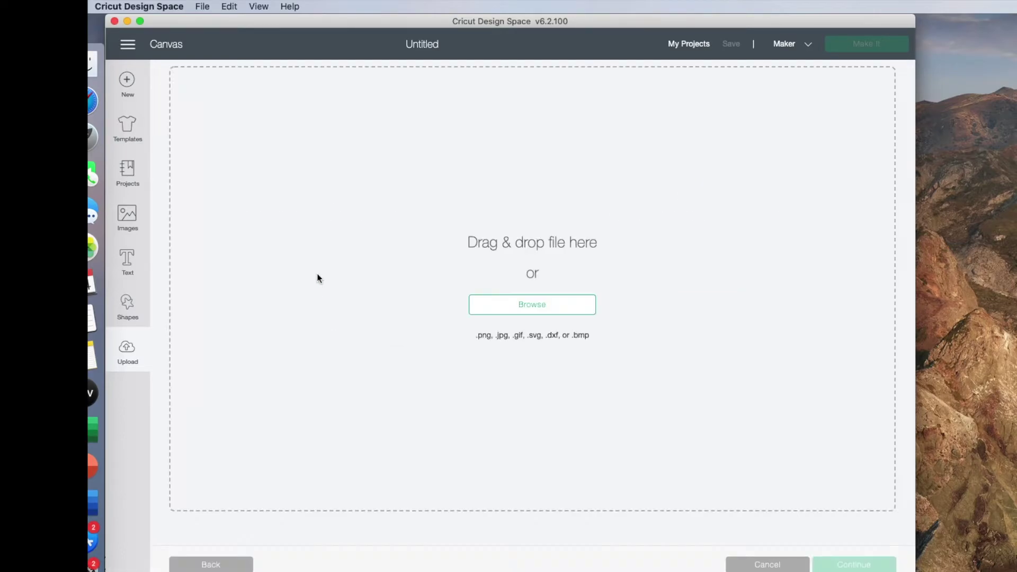
pyautogui.click(521, 305)
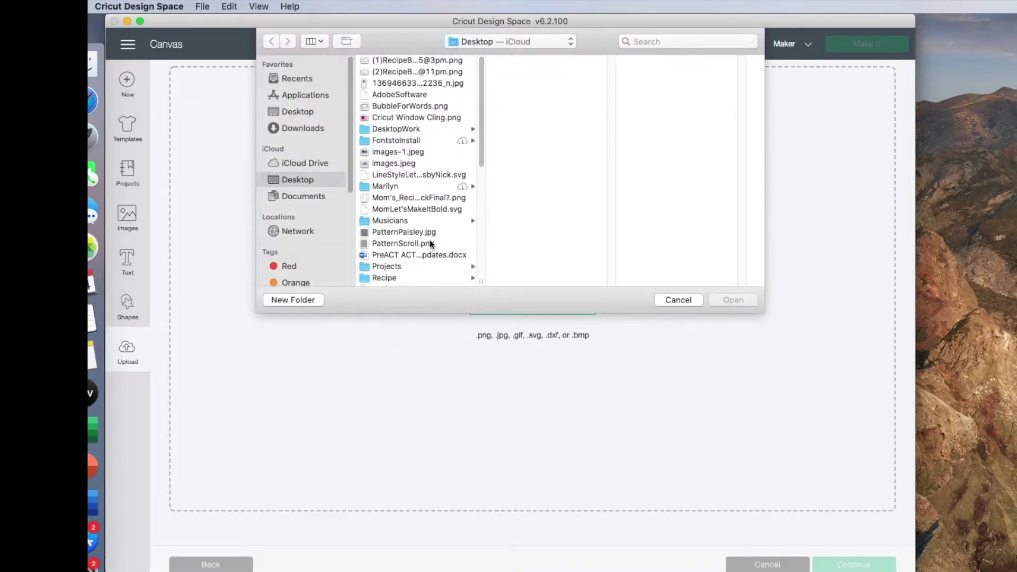
pyautogui.scroll(-5, 430, 239)
pyautogui.click(405, 269)
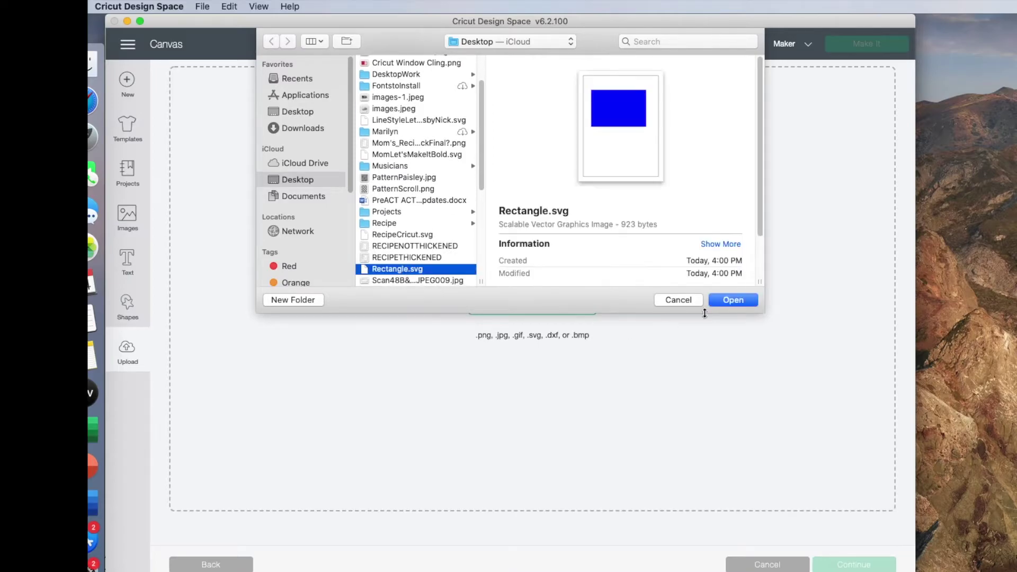
pyautogui.click(728, 298)
pyautogui.click(868, 562)
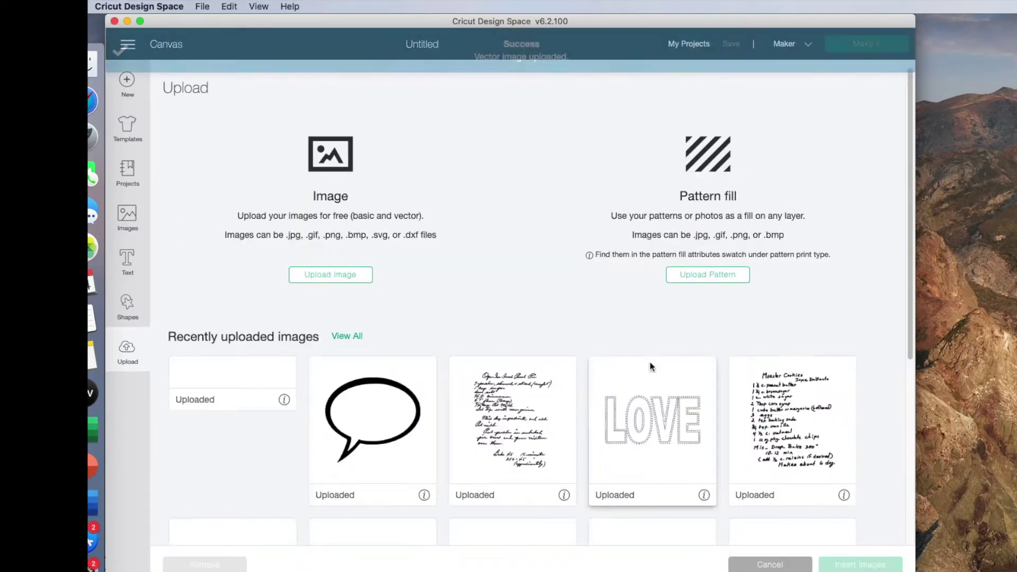
# Step: Insert the uploaded rectangle, which lands at 2.117 × 1.411 in, move it, and minimize Cricut
pyautogui.click(231, 430)
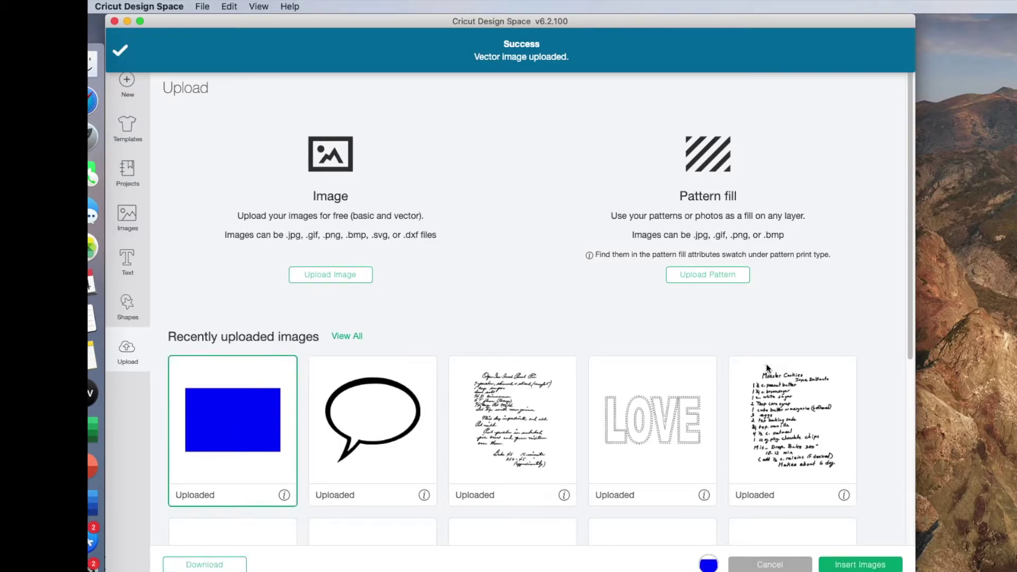
pyautogui.click(847, 567)
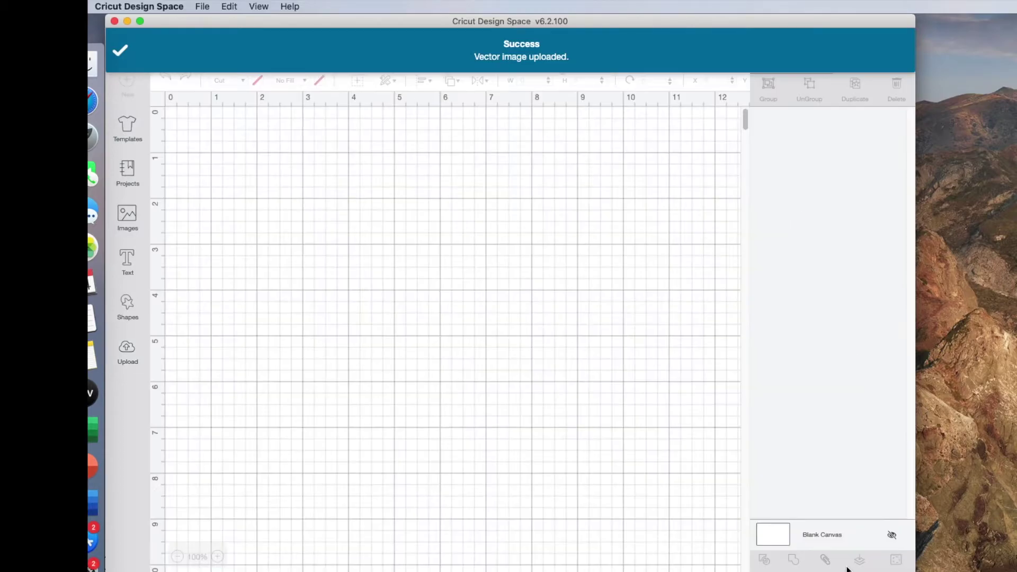
pyautogui.moveTo(320, 245); pyautogui.dragTo(282, 358)
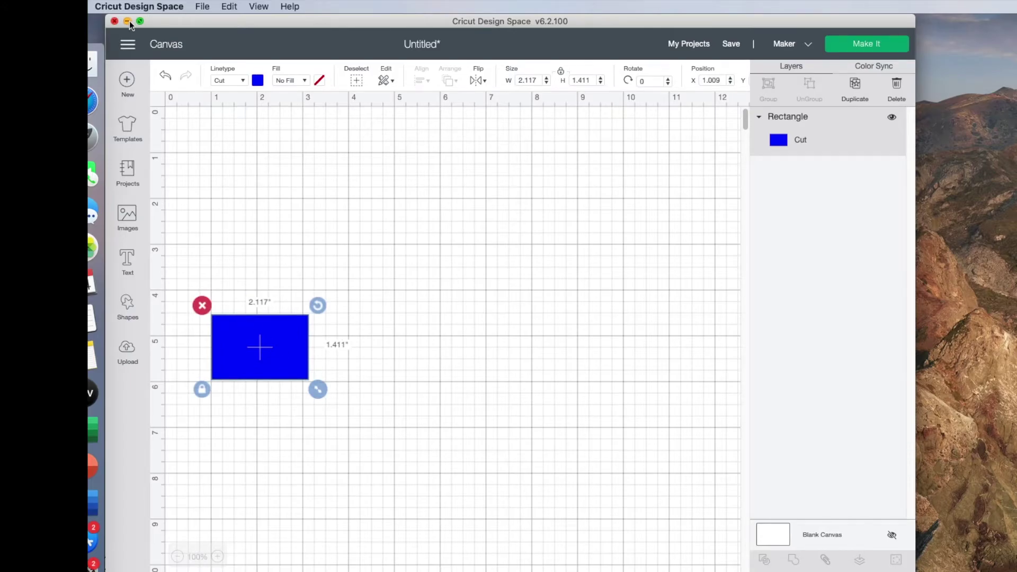
pyautogui.click(127, 22)
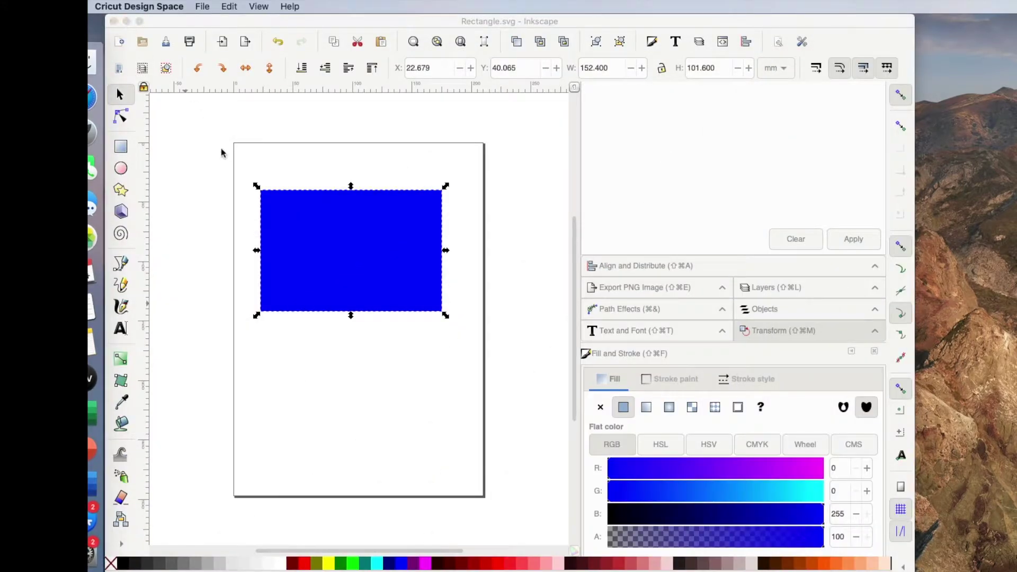
# Step: Delete the blue rectangle in Inkscape and bring up Document Properties
pyautogui.click(315, 237)
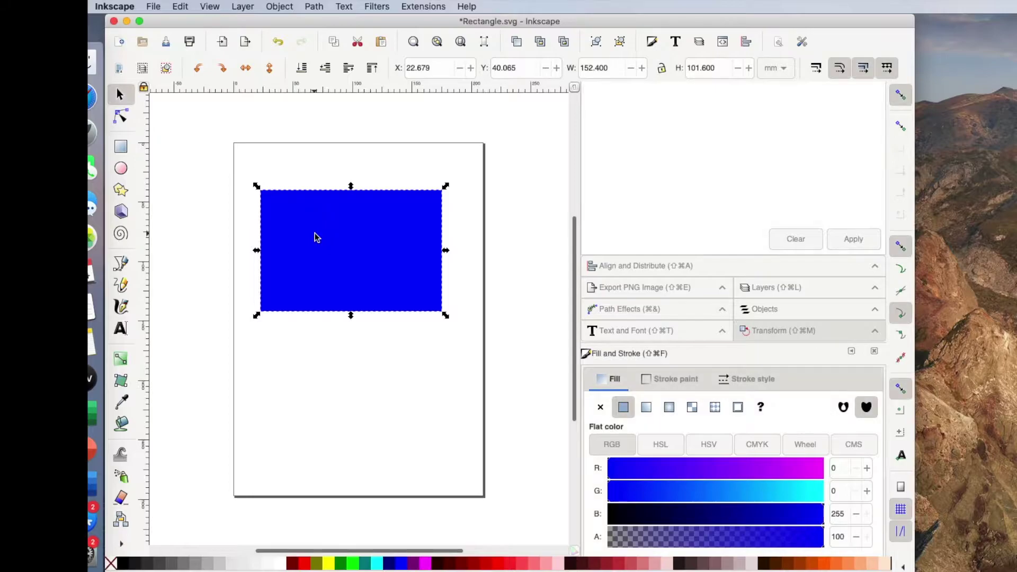
pyautogui.press('Delete')
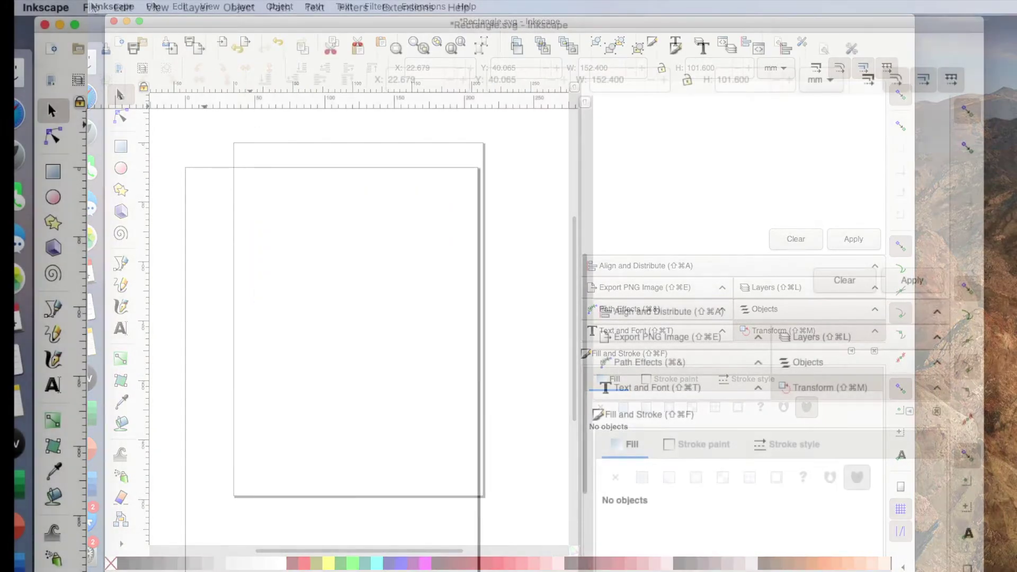
pyautogui.click(92, 8)
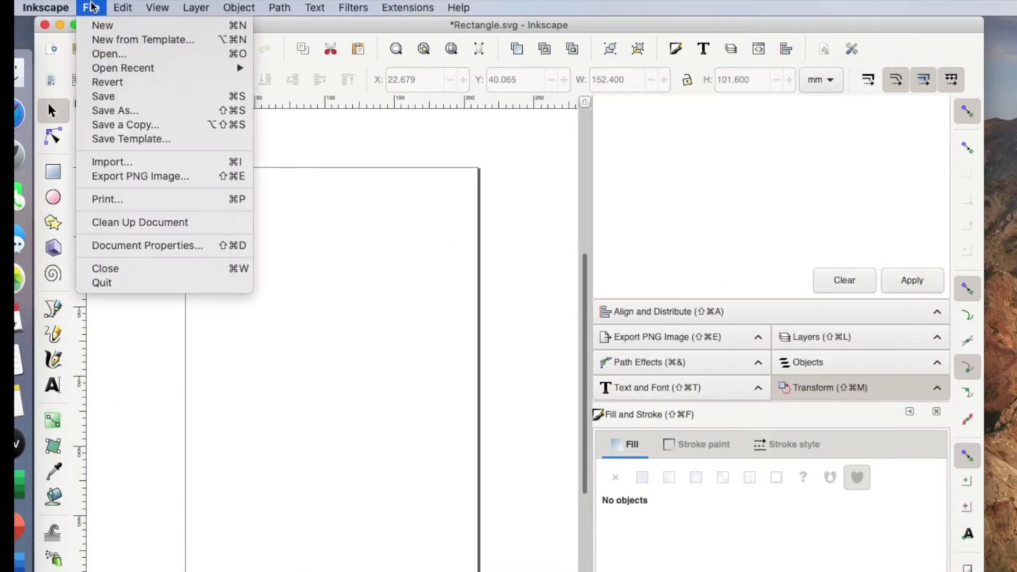
pyautogui.click(112, 247)
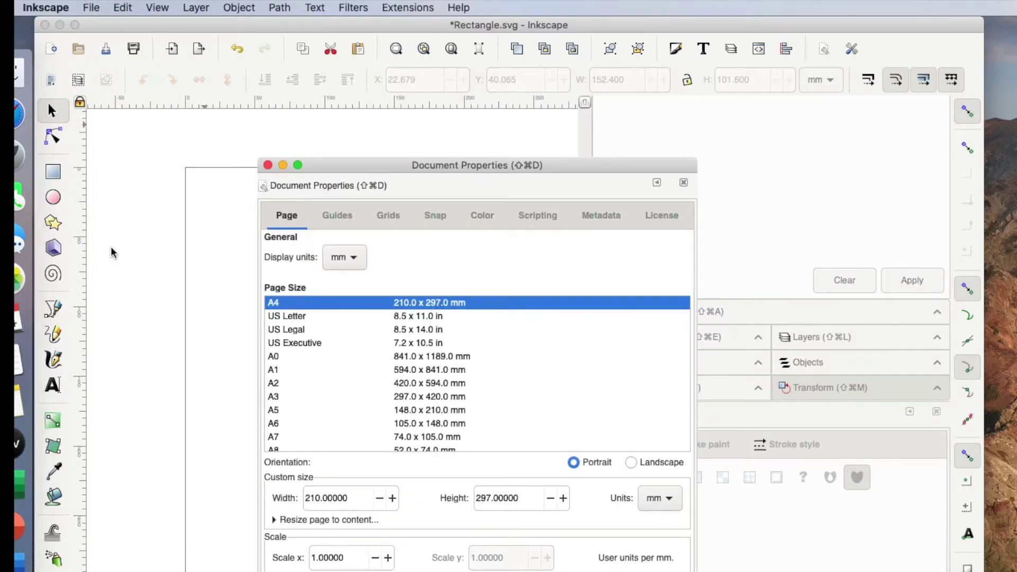
# Step: Set both the display units and the custom page size units to inches
pyautogui.click(355, 259)
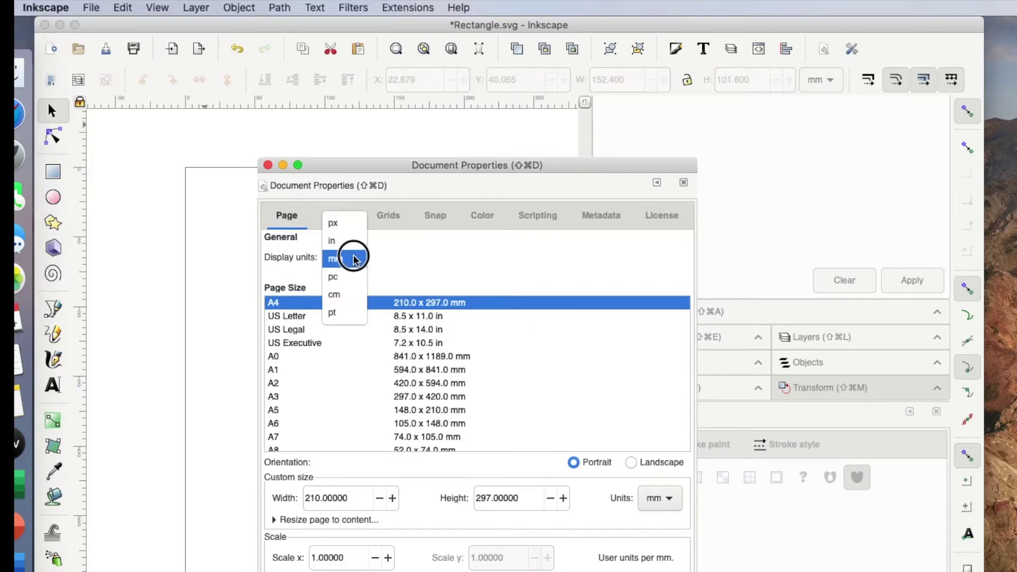
pyautogui.click(347, 243)
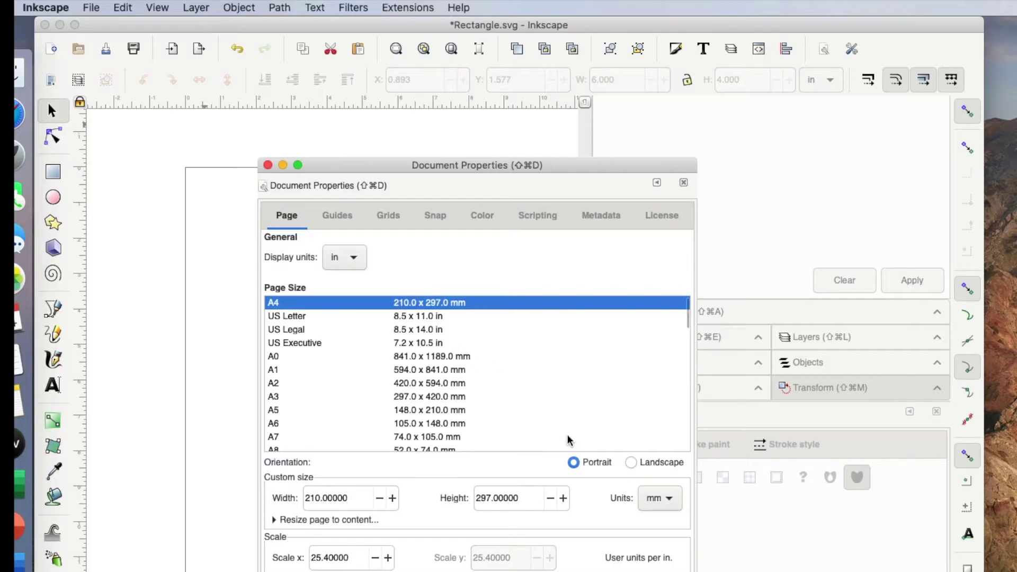
pyautogui.click(669, 502)
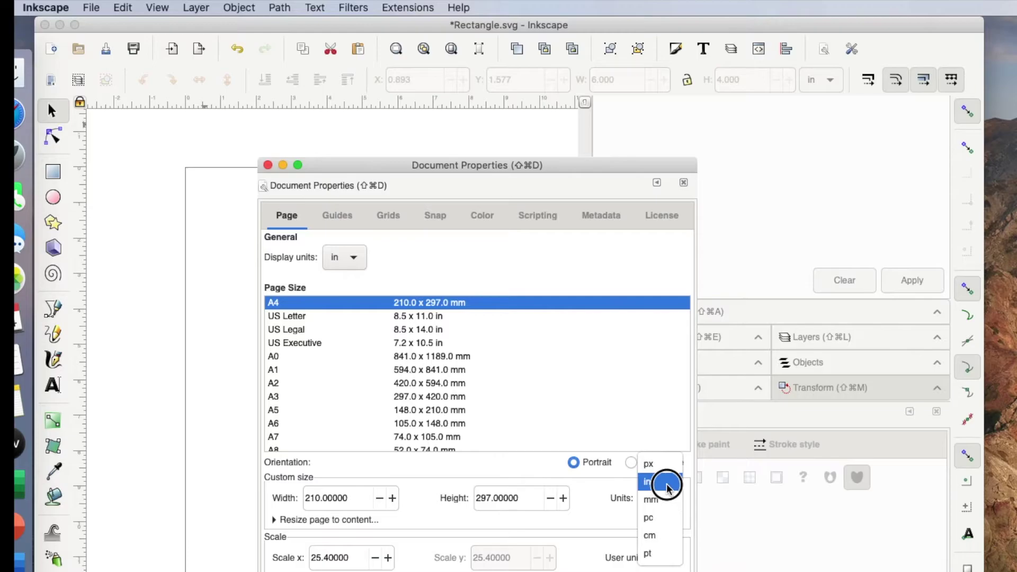
pyautogui.click(668, 481)
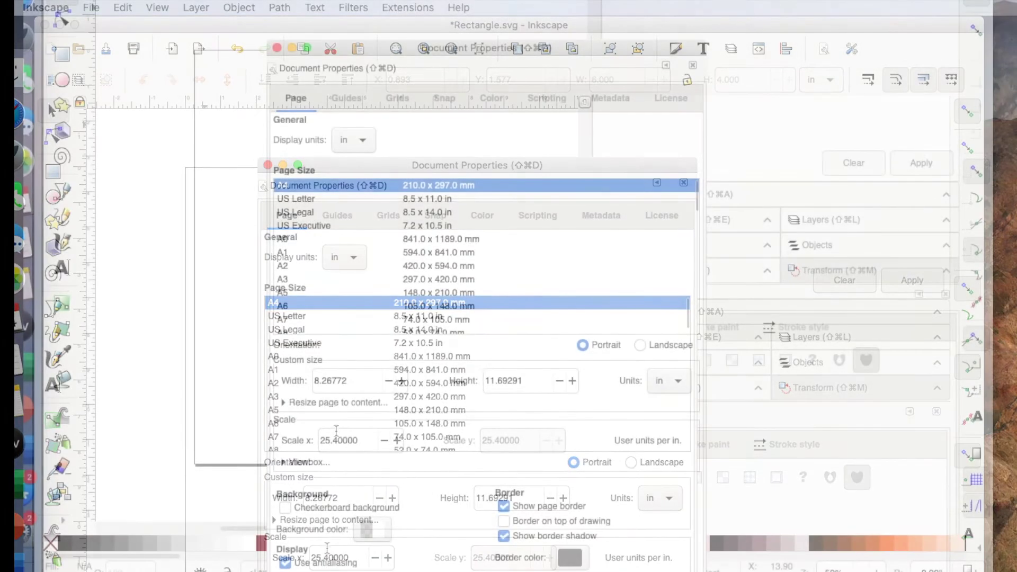
pyautogui.click(352, 559)
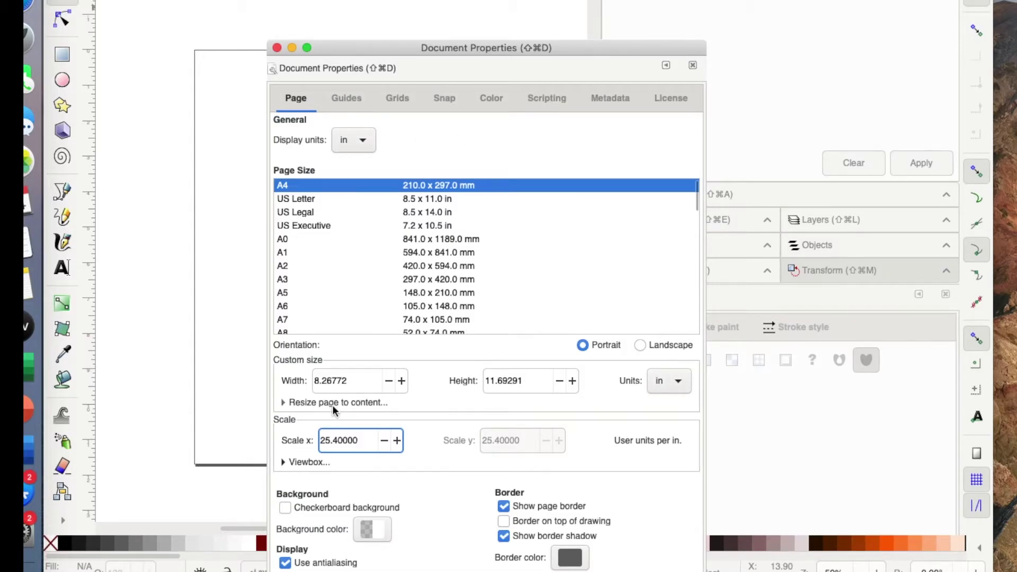
# Step: Replace the 25.4 scale with 72 user units per inch and close Document Properties
pyautogui.press('BackSpace')
pyautogui.press('BackSpace')
pyautogui.press('BackSpace')
pyautogui.press('BackSpace')
pyautogui.press('BackSpace')
pyautogui.press('BackSpace')
pyautogui.press('BackSpace')
pyautogui.press('BackSpace')
pyautogui.write('72')
pyautogui.press('Return')
pyautogui.click(276, 48)
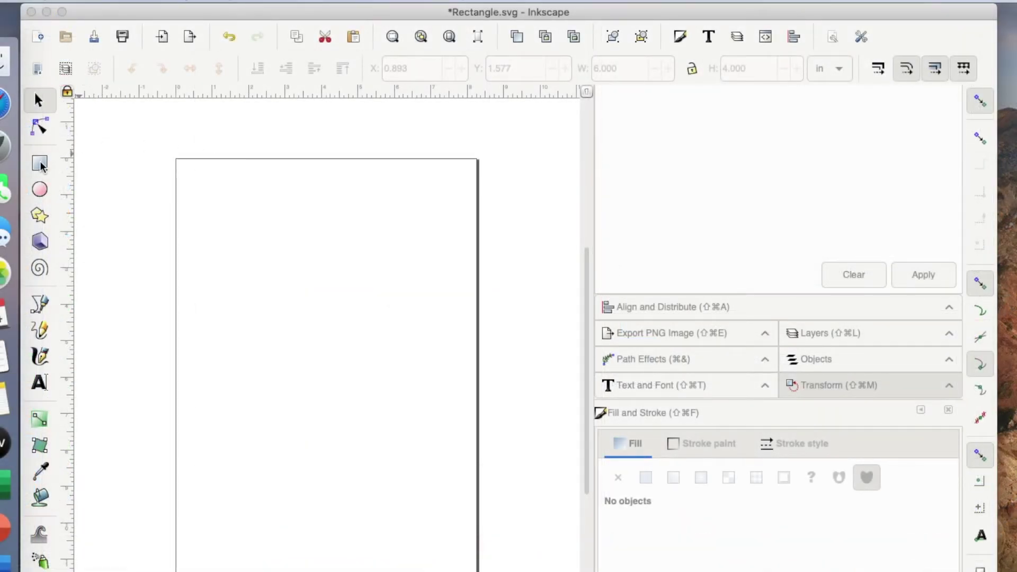
# Step: Draw a new blue rectangle and size it to W 6 × H 4 inches
pyautogui.click(41, 167)
pyautogui.moveTo(211, 220)
pyautogui.mouseDown()
pyautogui.moveTo(314, 298)
pyautogui.moveTo(380, 313)
pyautogui.mouseUp()
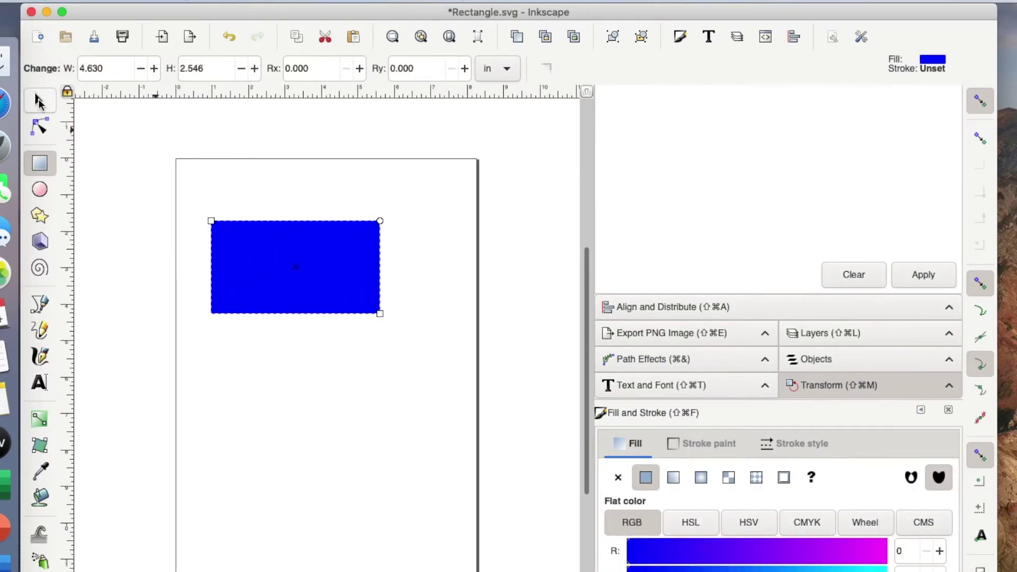
pyautogui.click(38, 101)
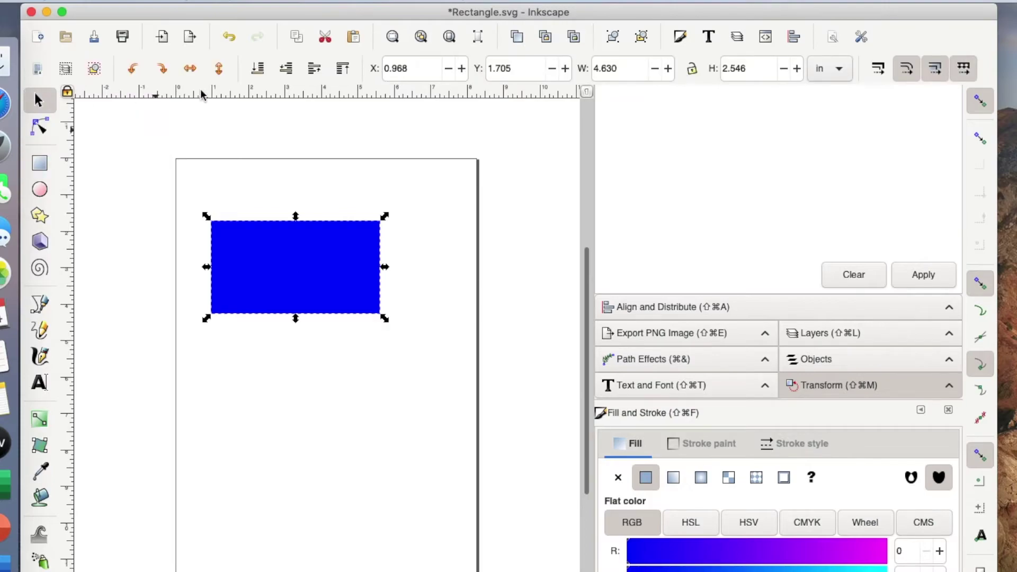
pyautogui.doubleClick(644, 69)
pyautogui.write('6')
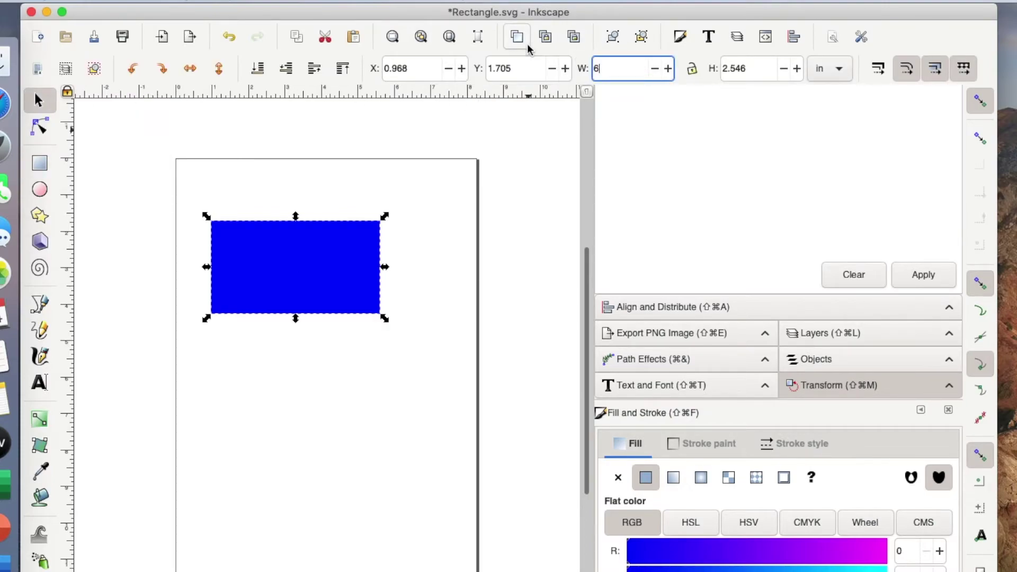
pyautogui.press('Tab')
pyautogui.write('4')
pyautogui.press('Return')
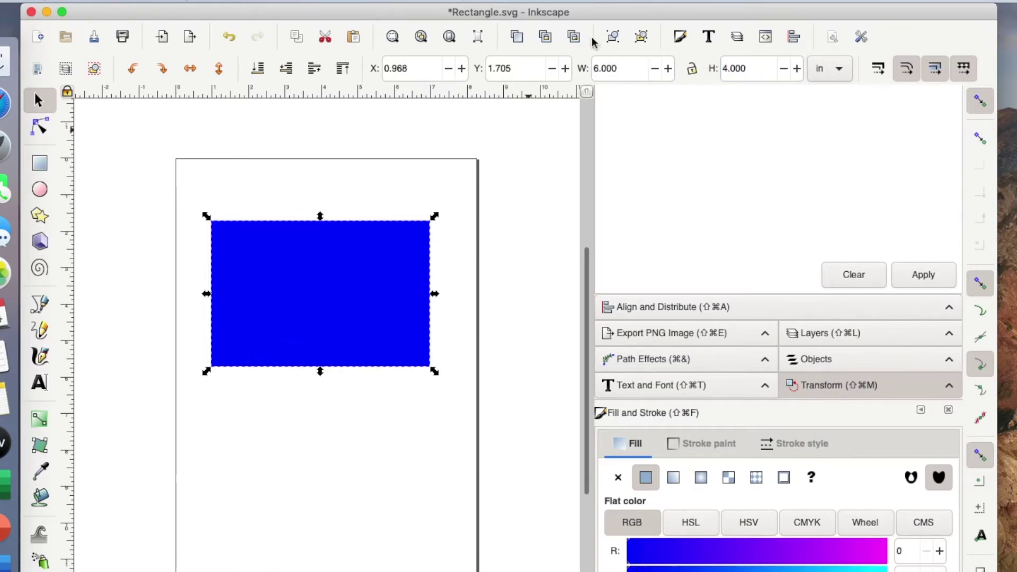
# Step: Save the drawing as RectangleScaled.svg by appending 'Scaled' to the file name
pyautogui.click(84, 2)
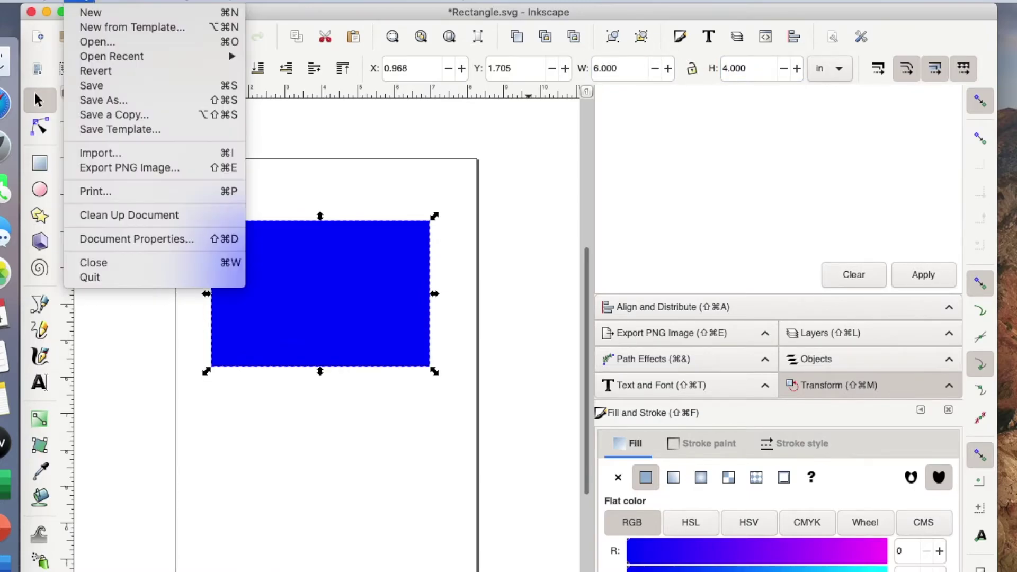
pyautogui.click(100, 100)
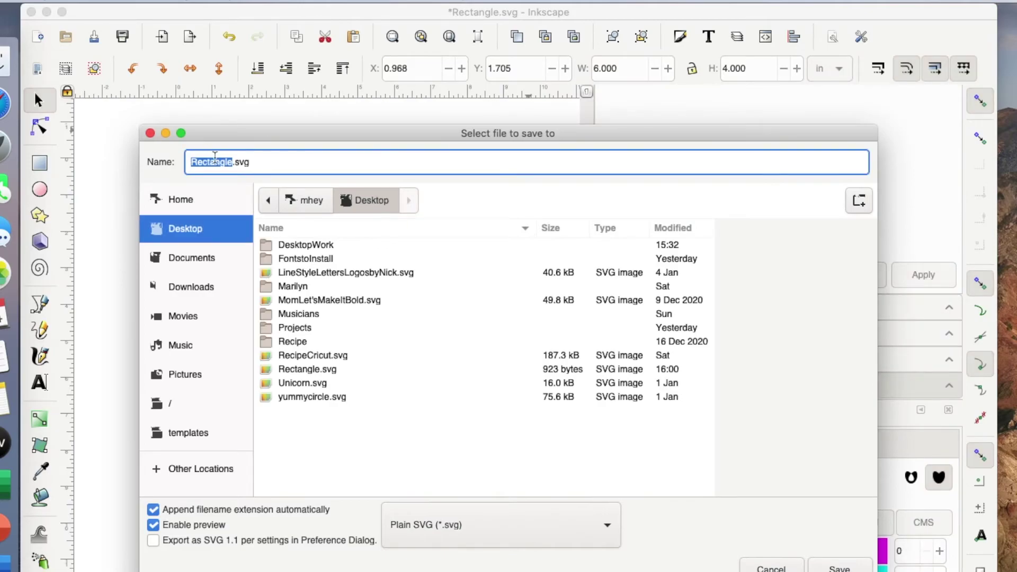
pyautogui.click(234, 162)
pyautogui.write('Scaled')
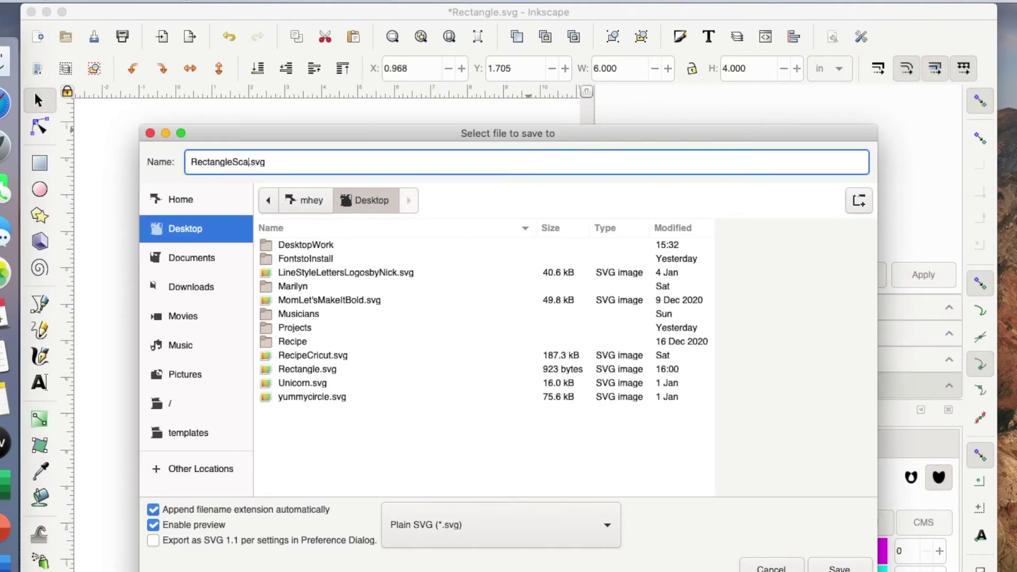
pyautogui.click(839, 567)
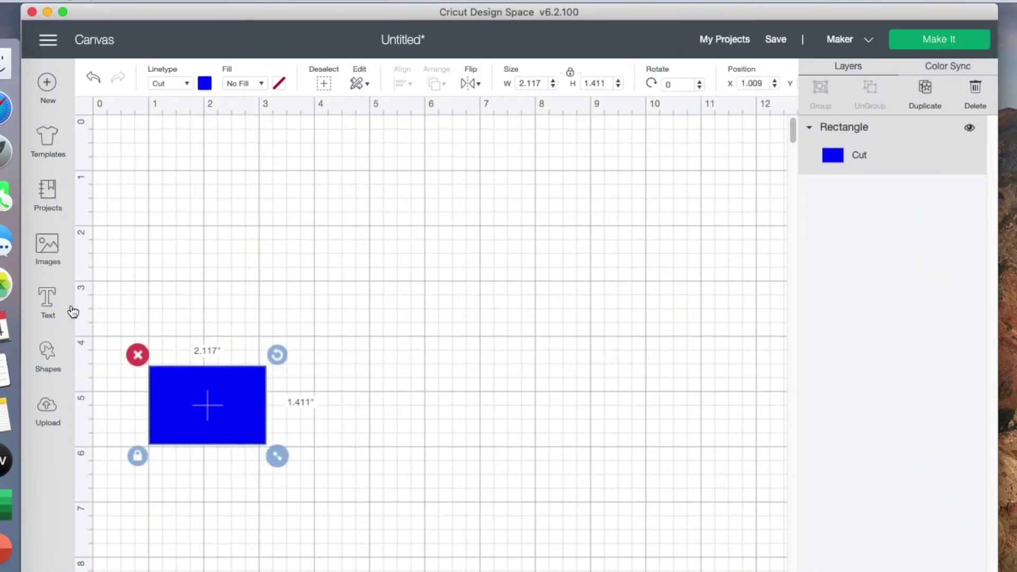
# Step: Upload RectangleScaled.svg from the computer into Cricut Design Space
pyautogui.click(46, 408)
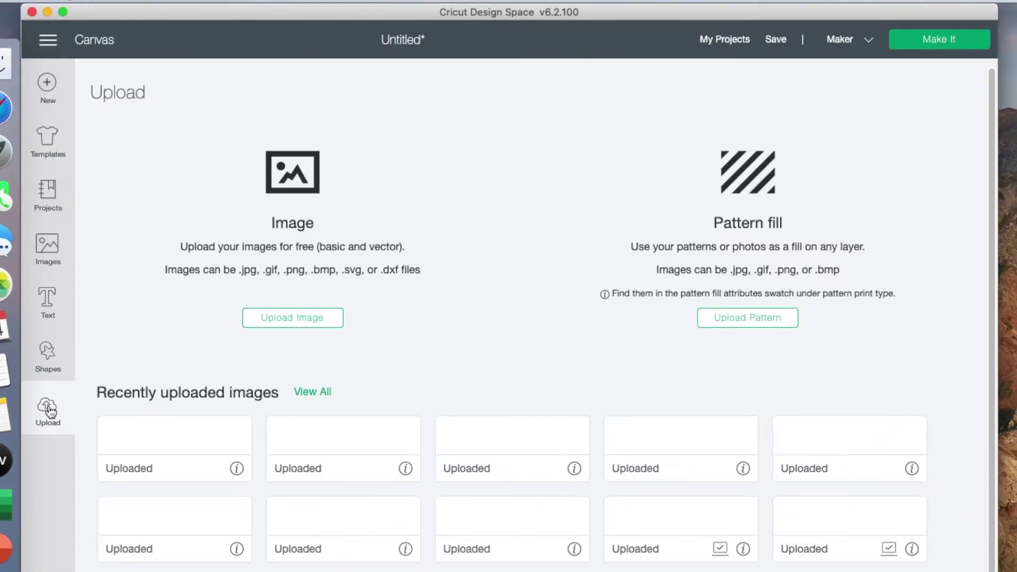
pyautogui.click(277, 318)
pyautogui.click(523, 354)
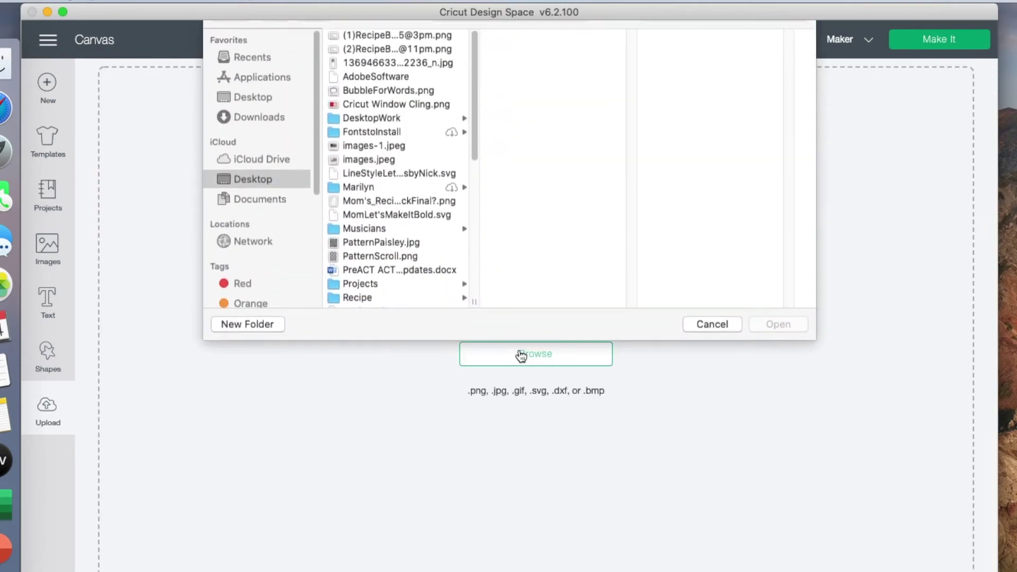
pyautogui.scroll(-5, 411, 193)
pyautogui.scroll(-3, 412, 197)
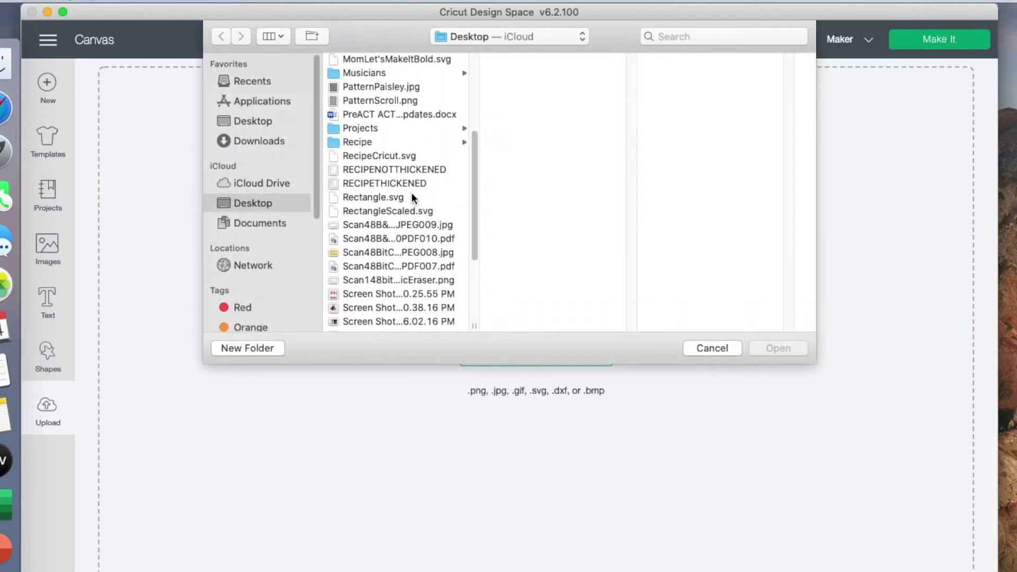
pyautogui.click(383, 211)
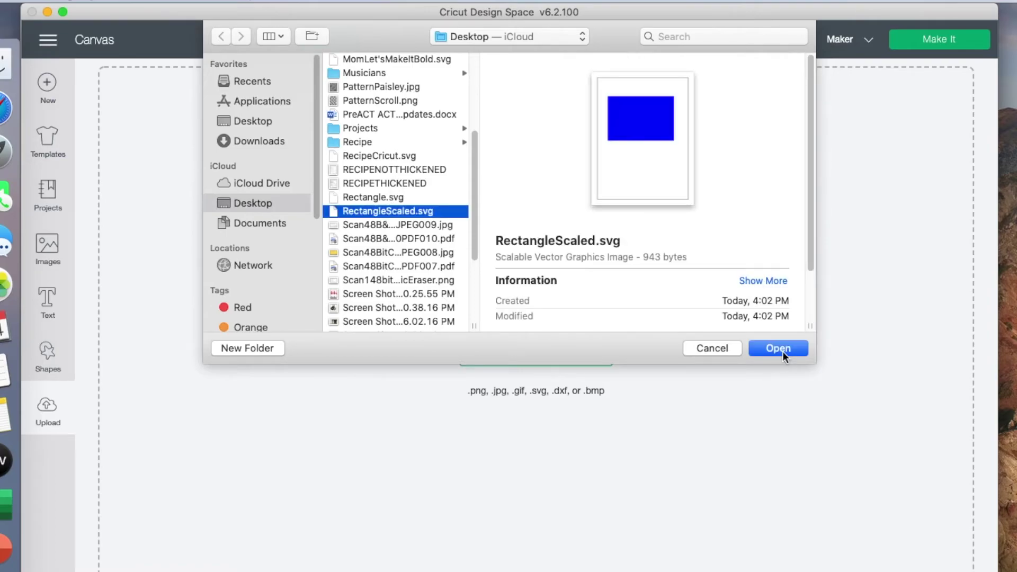
pyautogui.click(778, 348)
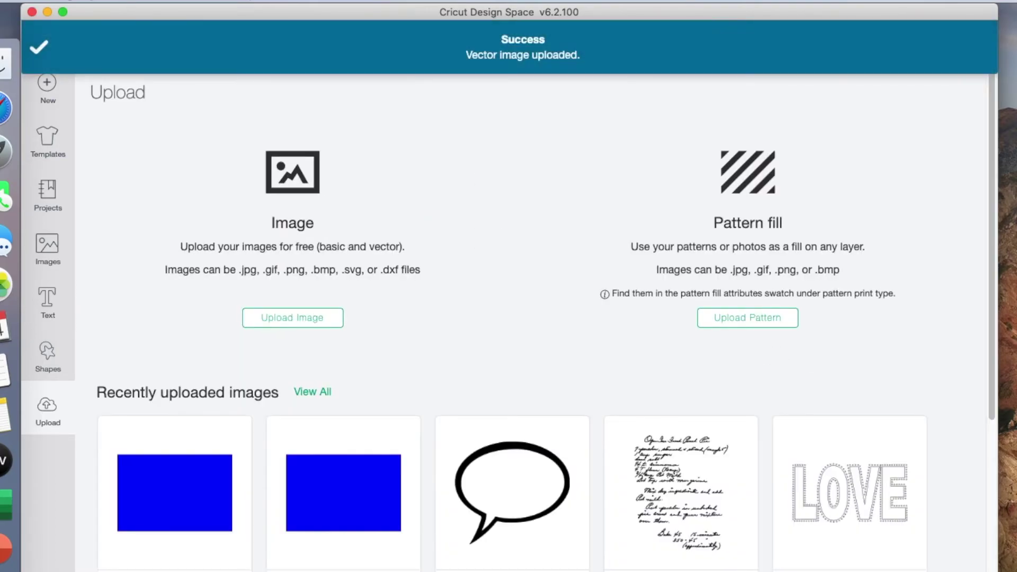
# Step: Insert the 6 × 4 in rectangle and place it right of the smaller one
pyautogui.click(184, 490)
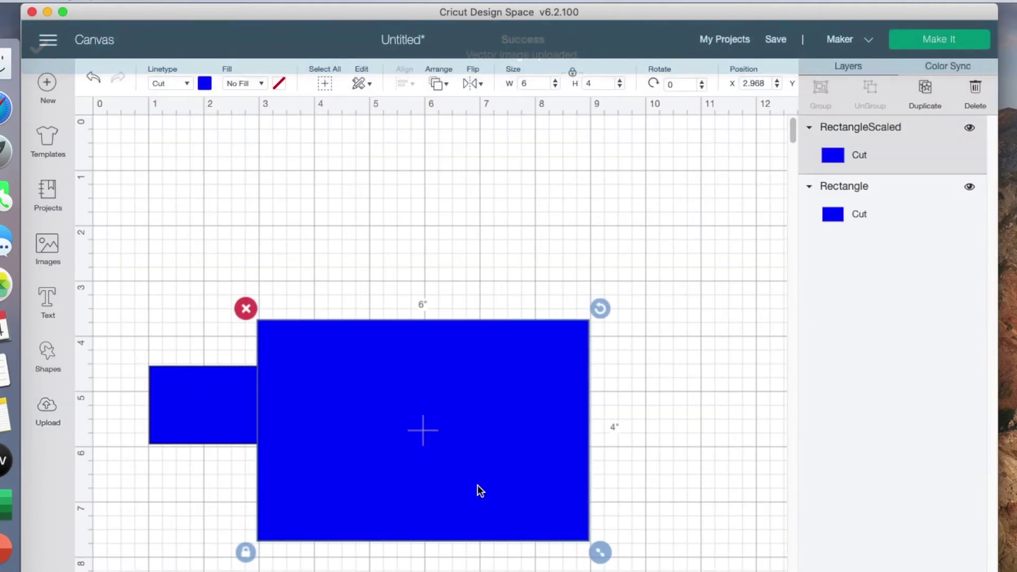
pyautogui.click(467, 476)
pyautogui.moveTo(468, 477); pyautogui.dragTo(495, 390)
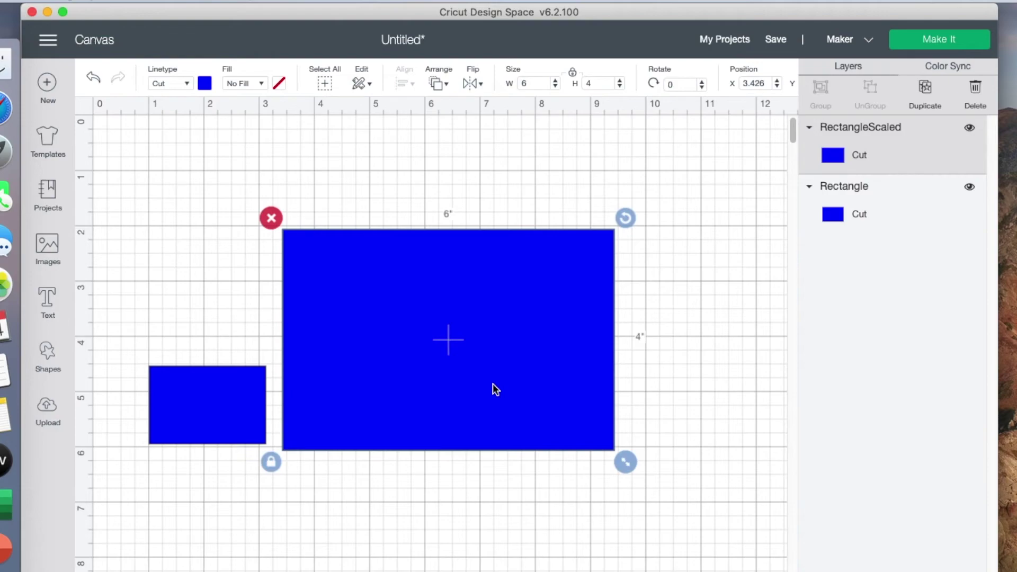